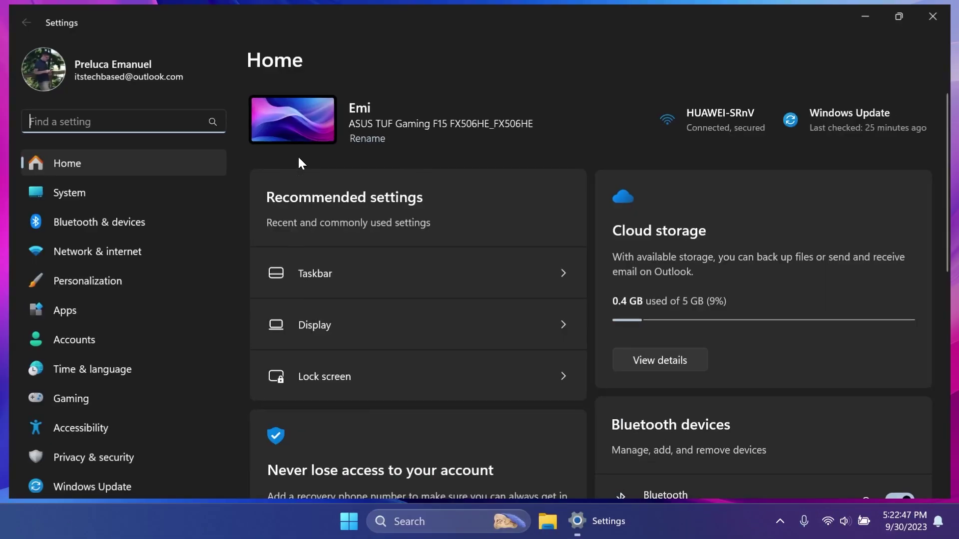
Step: Open the Windows Insider Program page under Windows Update, then close Settings
left_click(809, 129)
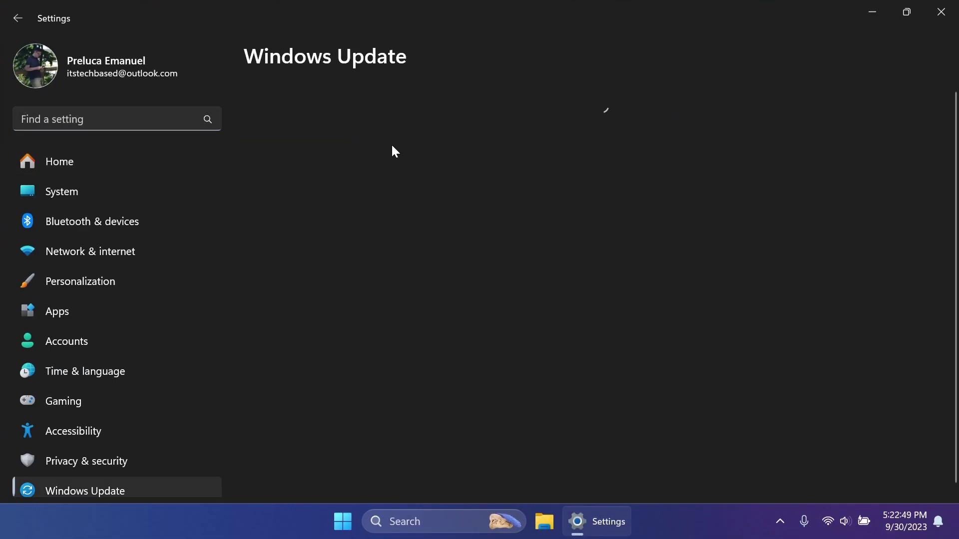
scroll(380, 275, "down", 2)
left_click(371, 347)
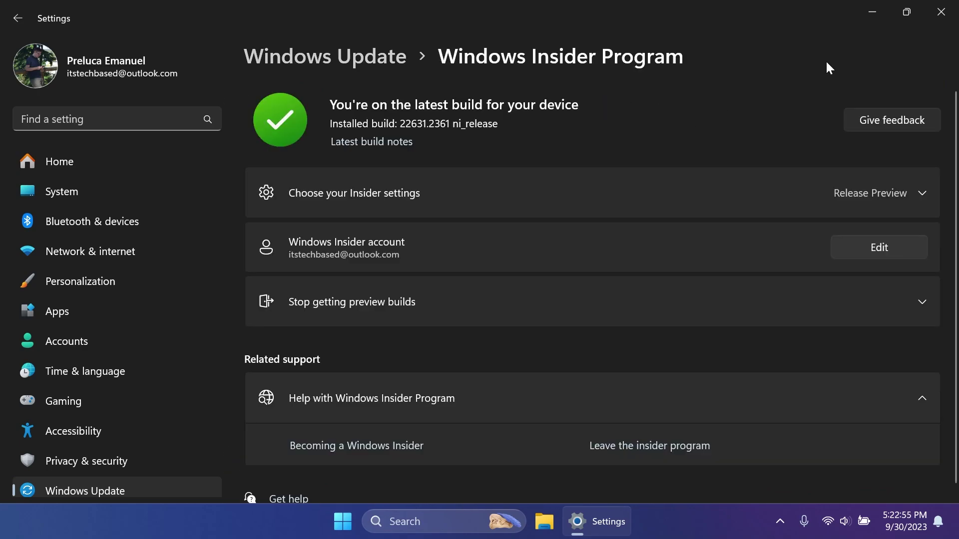
left_click(941, 11)
Step: Open Taskbar settings from the taskbar's context menu, then close Settings
right_click(660, 519)
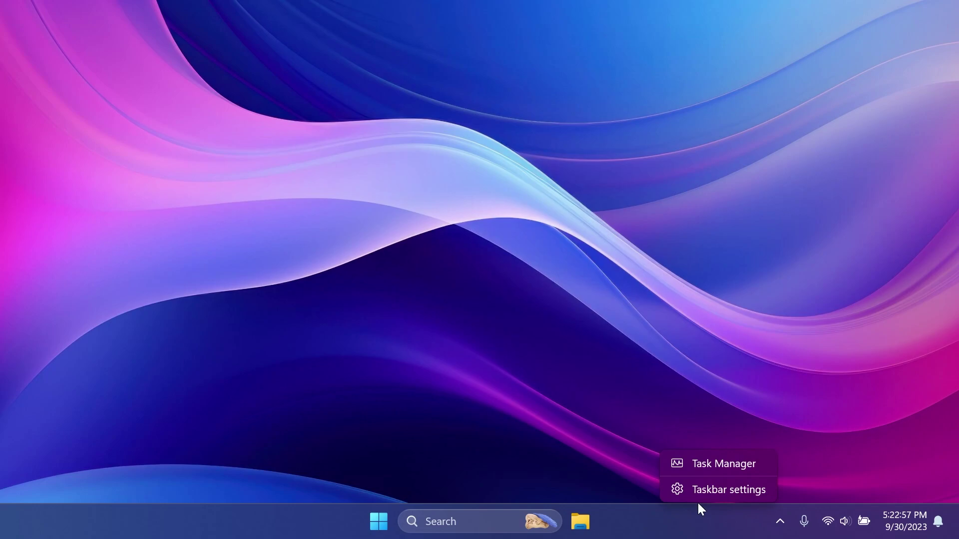
left_click(729, 489)
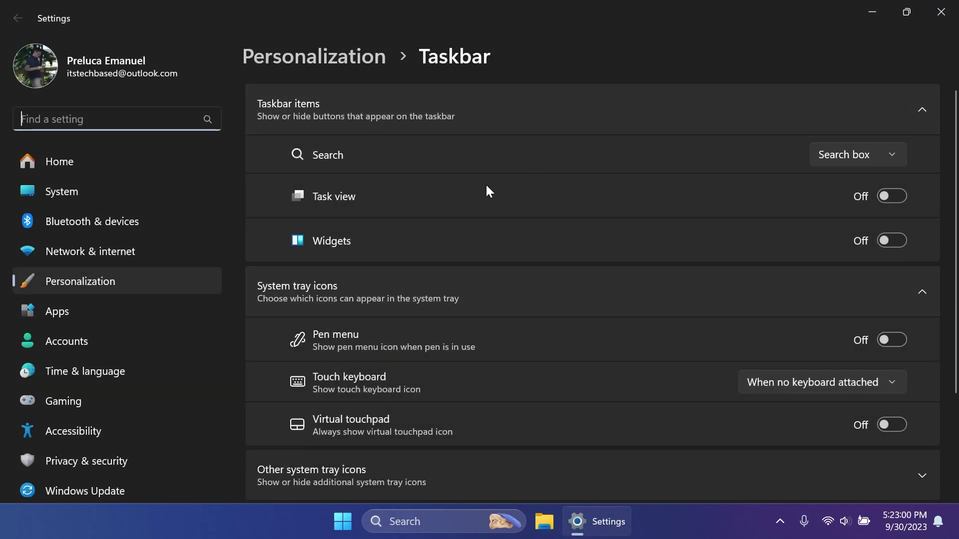
left_click(941, 12)
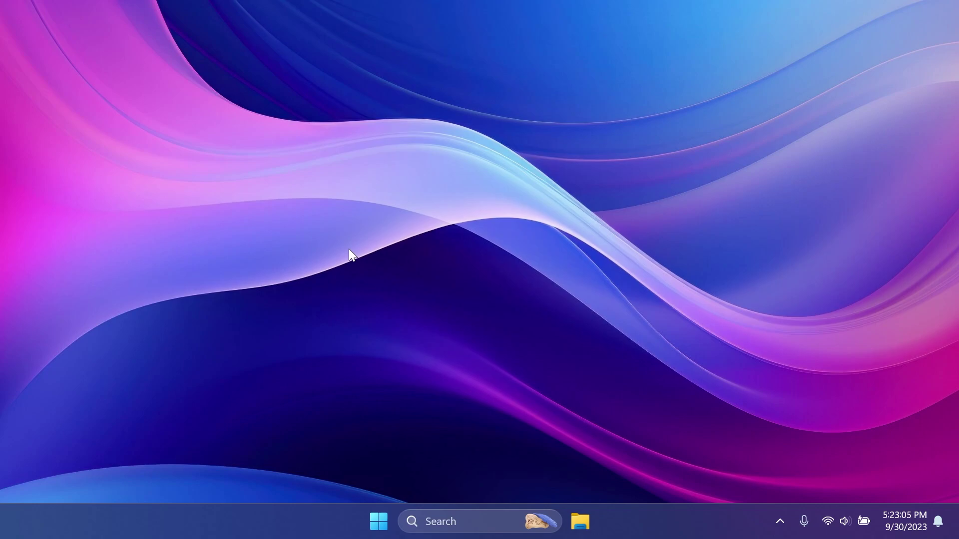
Step: Launch Registry Editor via 'reg' search and navigate to HKCU\Software\Microsoft\Windows\Shell\Copilot\BingChat
left_click(431, 525)
type("reg")
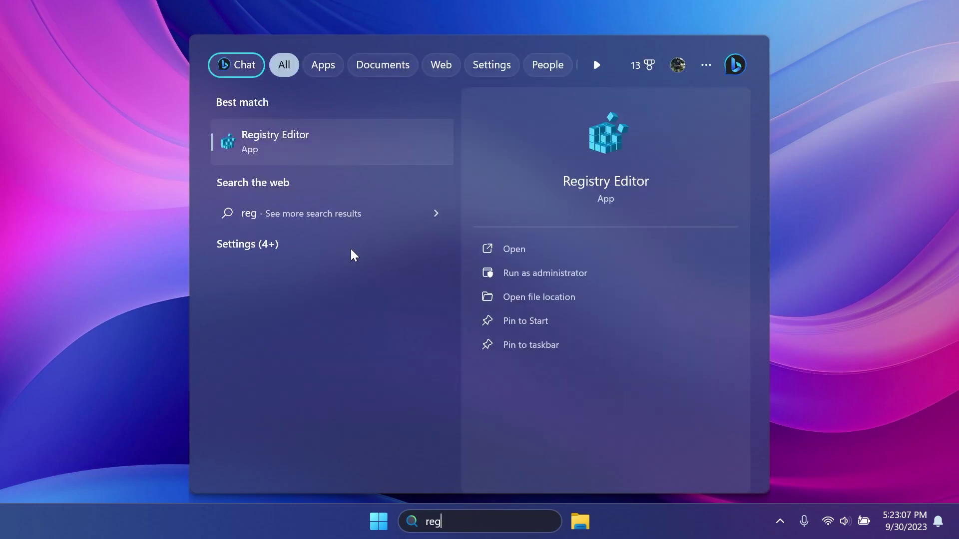
left_click(283, 142)
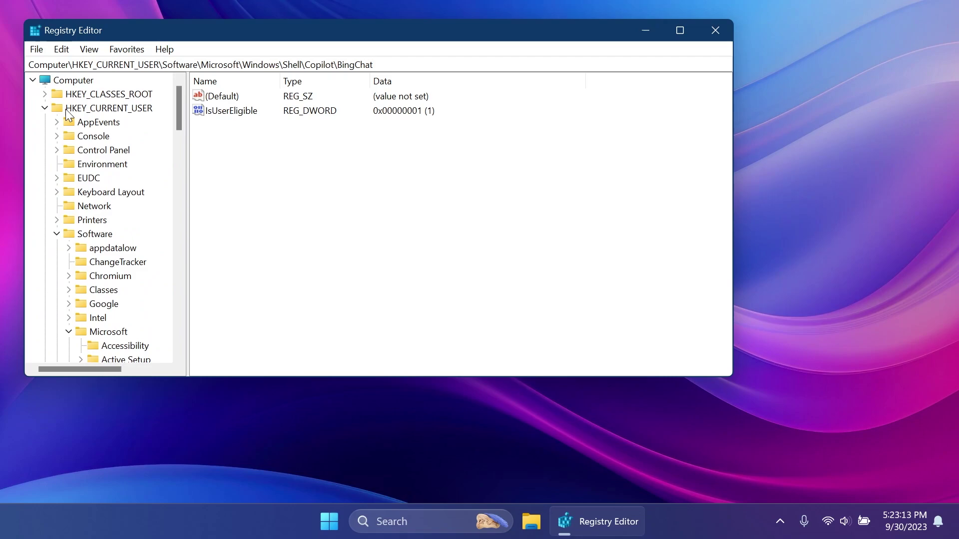
left_click(80, 109)
left_click_drag(178, 113, 175, 285)
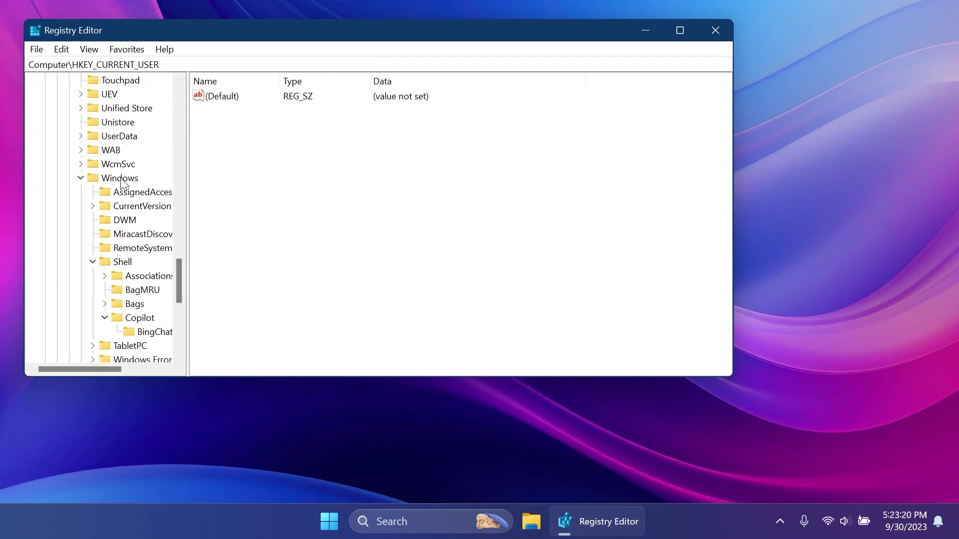
left_click(147, 331)
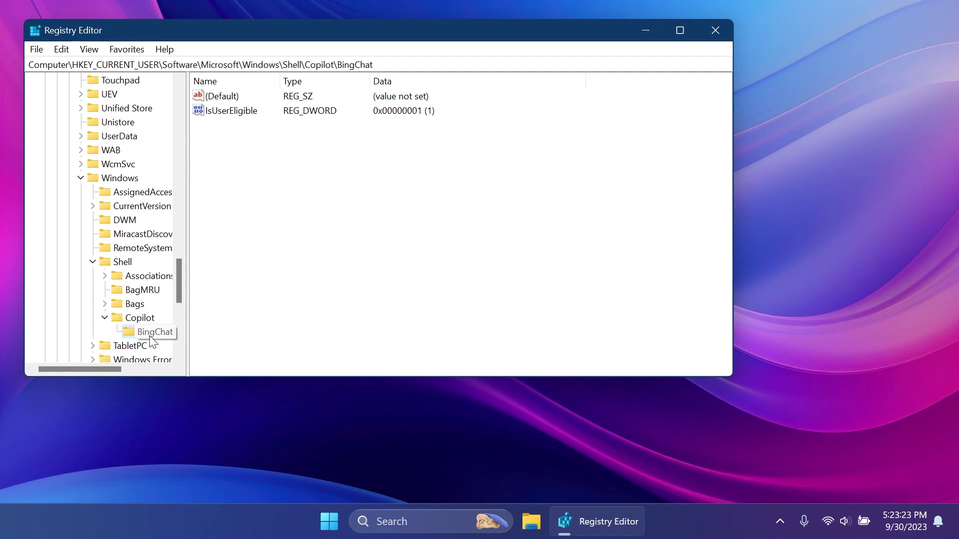
left_click_drag(279, 35, 317, 83)
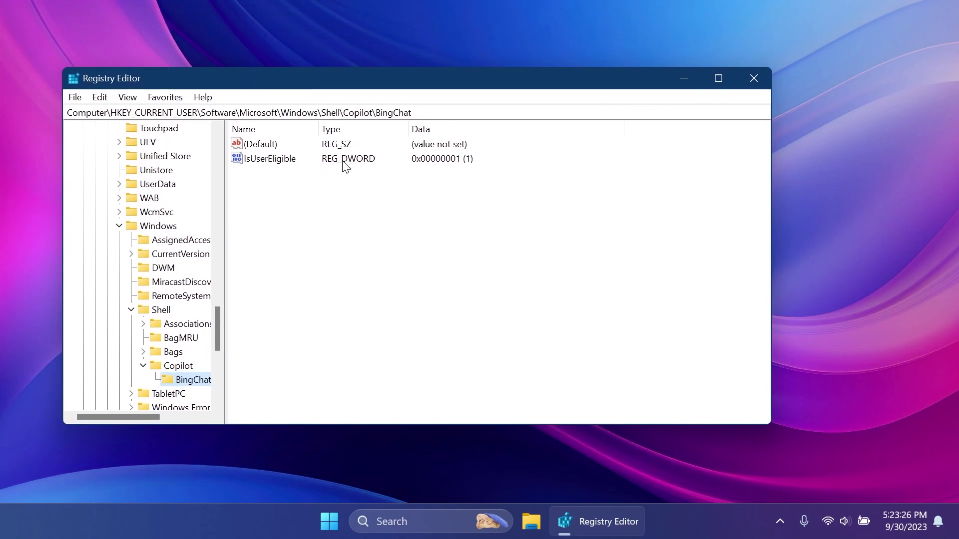
Step: Open the IsUserEligible value and confirm it stays at 1
double_click(259, 164)
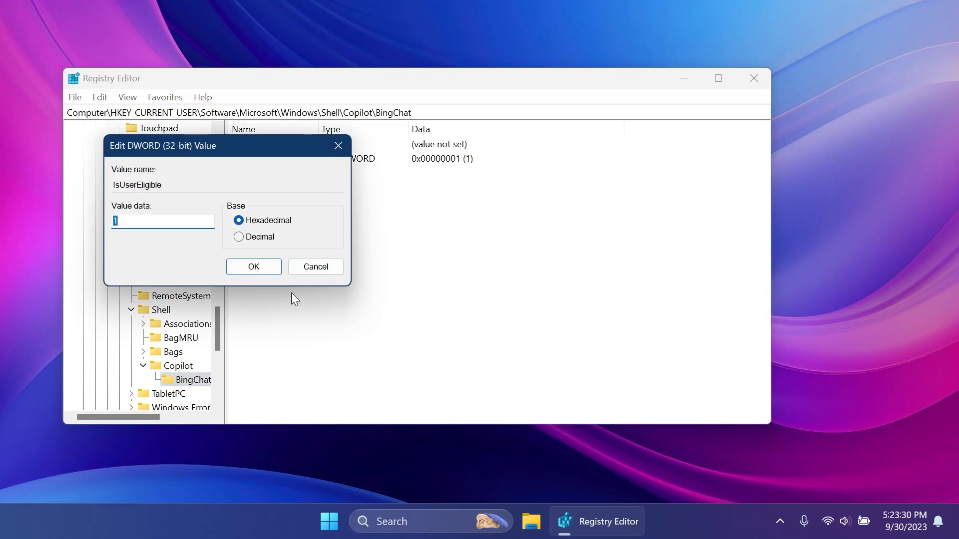
left_click(139, 220)
left_click(254, 267)
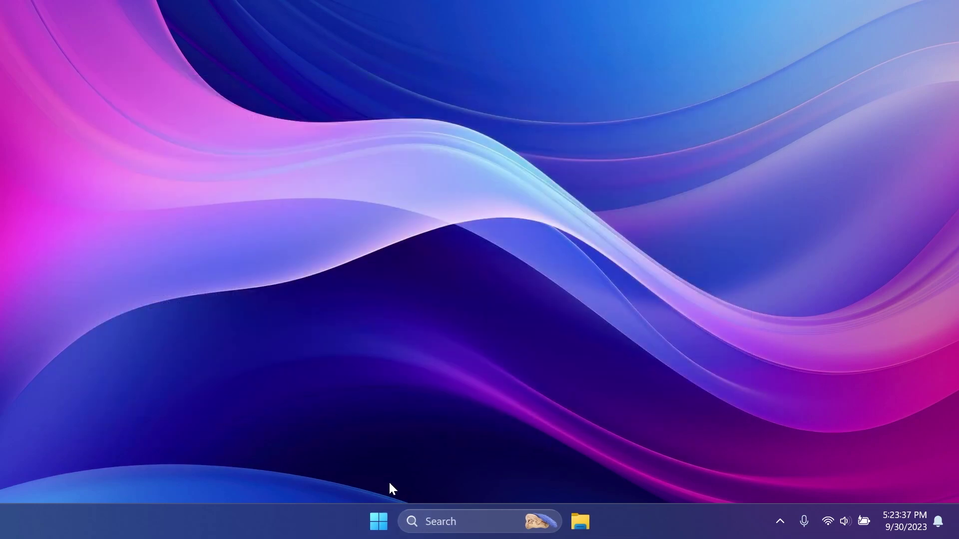
Step: Launch Microsoft Store by searching 'store' and check its Library for app updates
left_click(429, 520)
type("s")
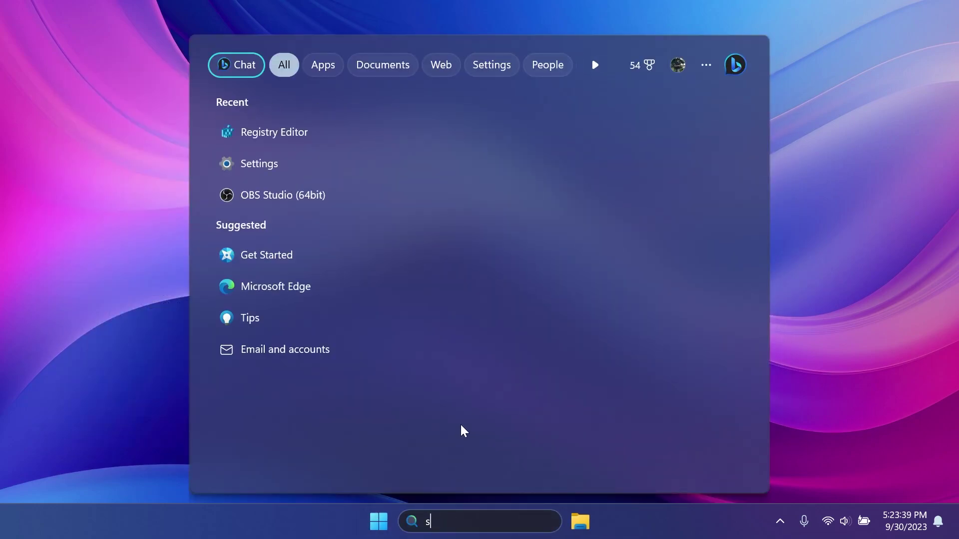
type("tore")
key("Return")
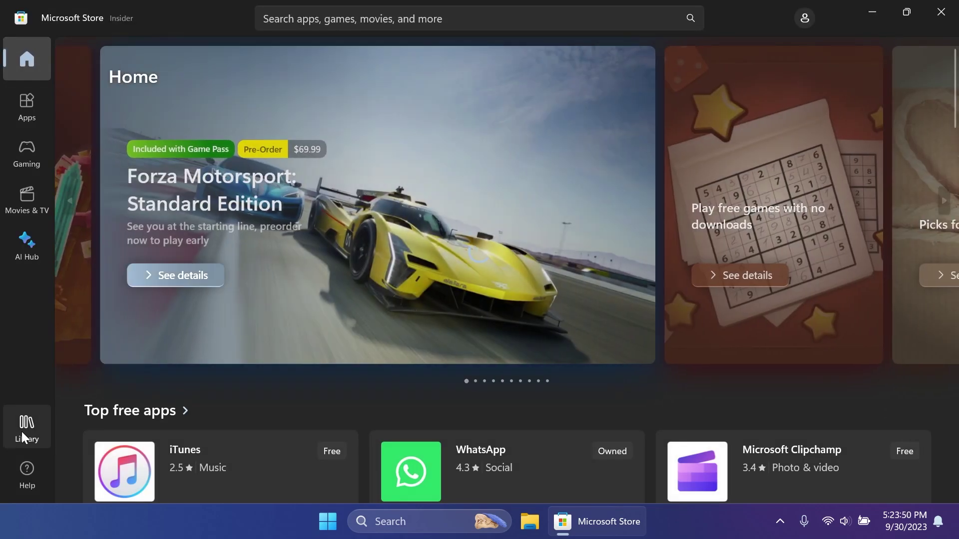
left_click(22, 431)
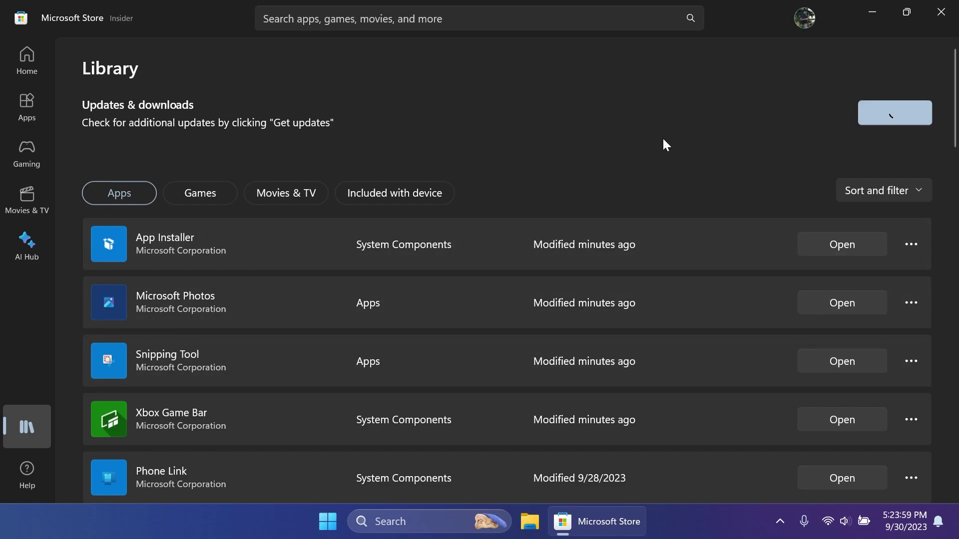
Step: Close the Store, open Settings via 'se', and find the Region settings by searching 'region'
key("alt+F4")
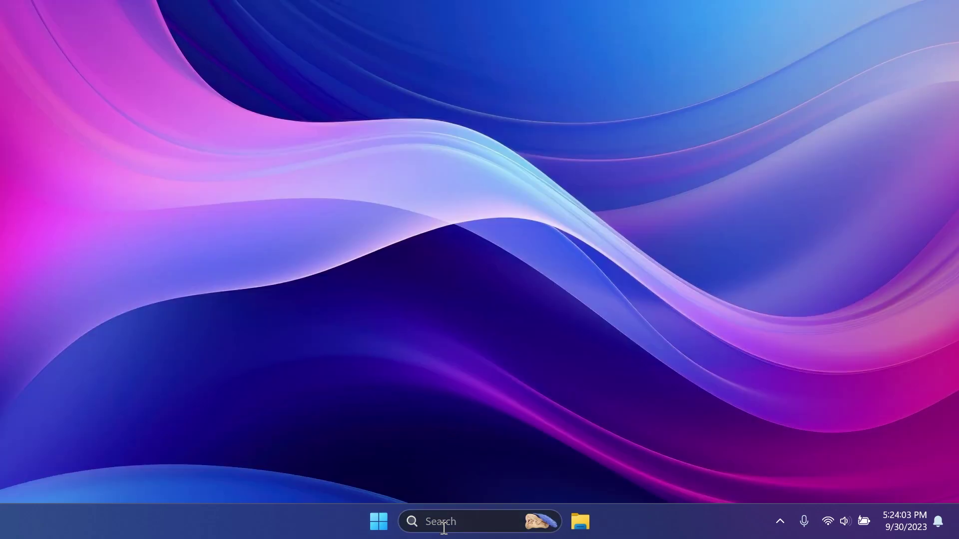
left_click(443, 521)
type("se")
left_click(348, 125)
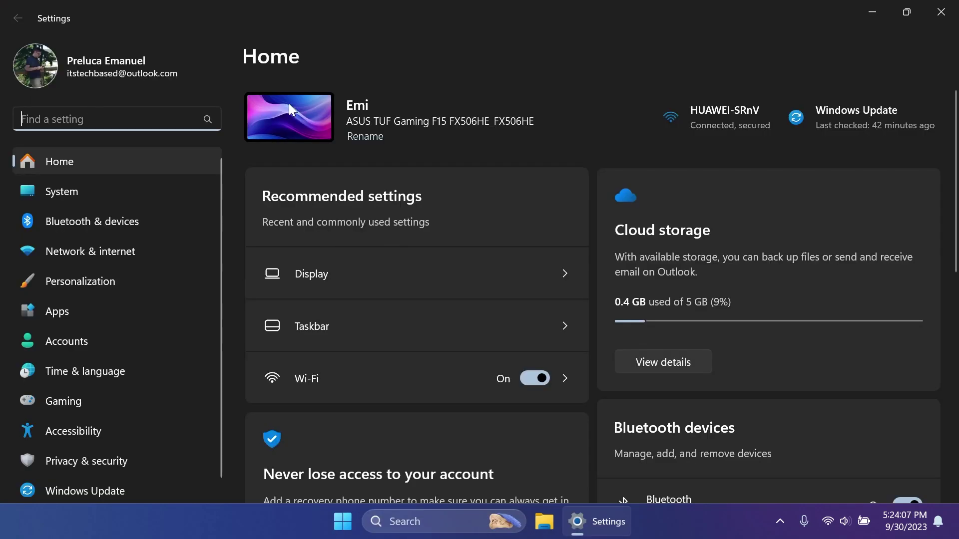
type("region")
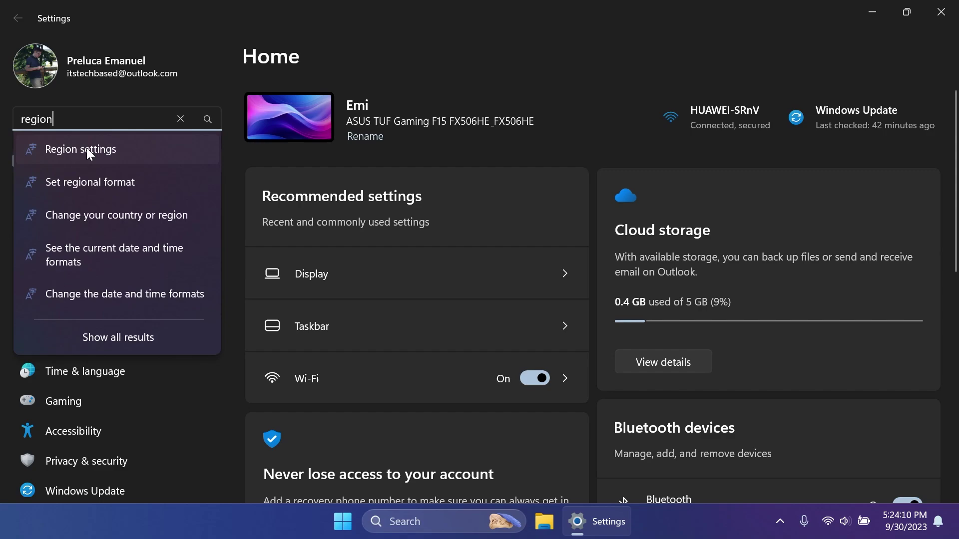
left_click(86, 150)
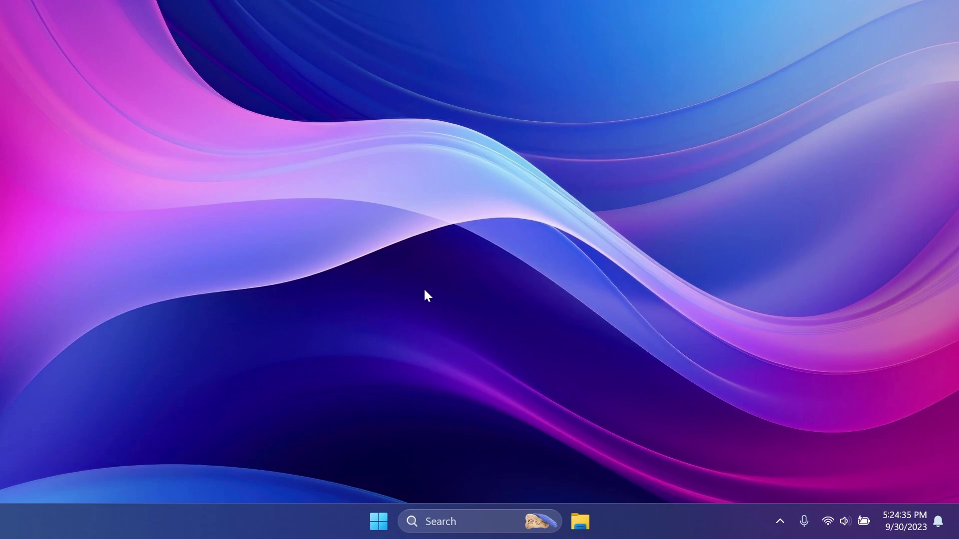
Step: Run microsoft-edge://?ux=copilot&tcp=1&source=taskbar from the Run box to launch Copilot
key("super+r")
left_click(126, 425)
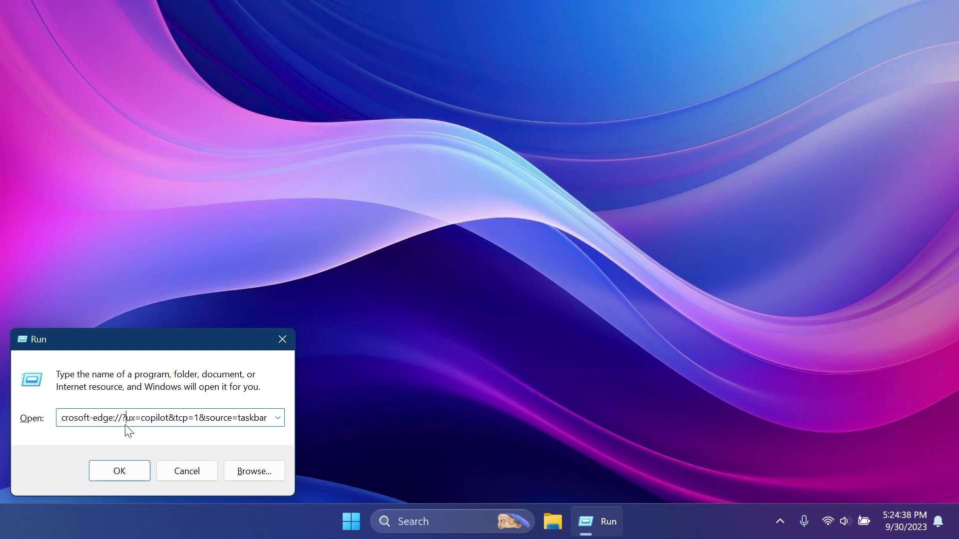
left_click_drag(173, 418, 265, 424)
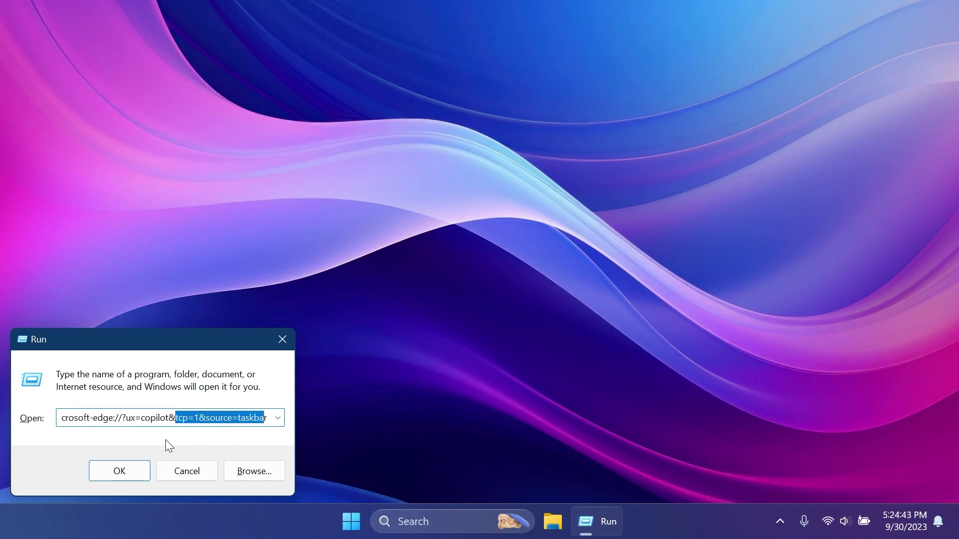
left_click(173, 418)
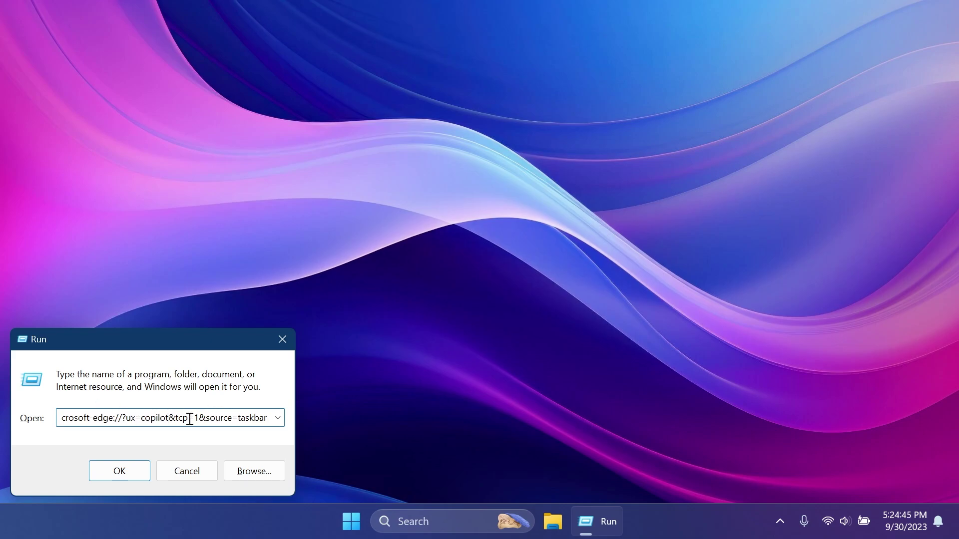
left_click(122, 468)
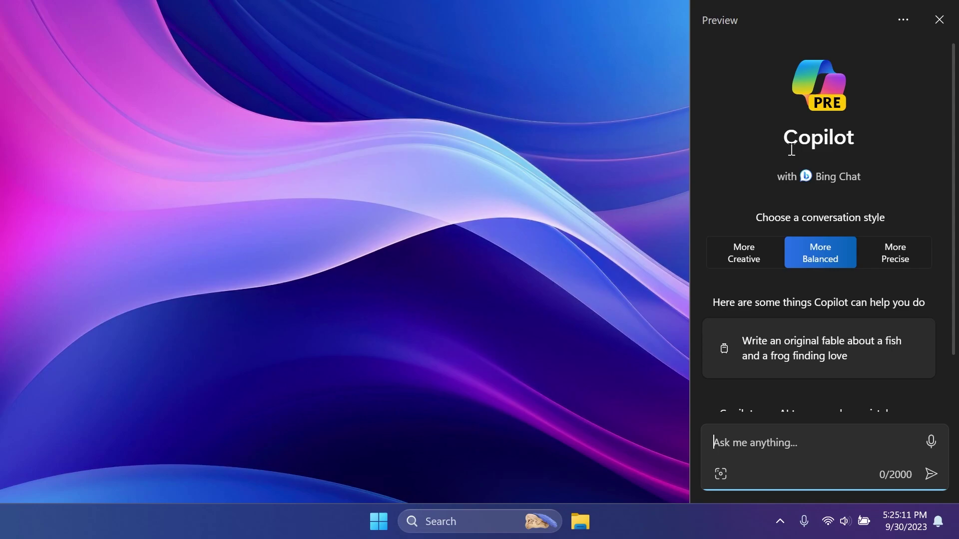
scroll(798, 176, "down", 1)
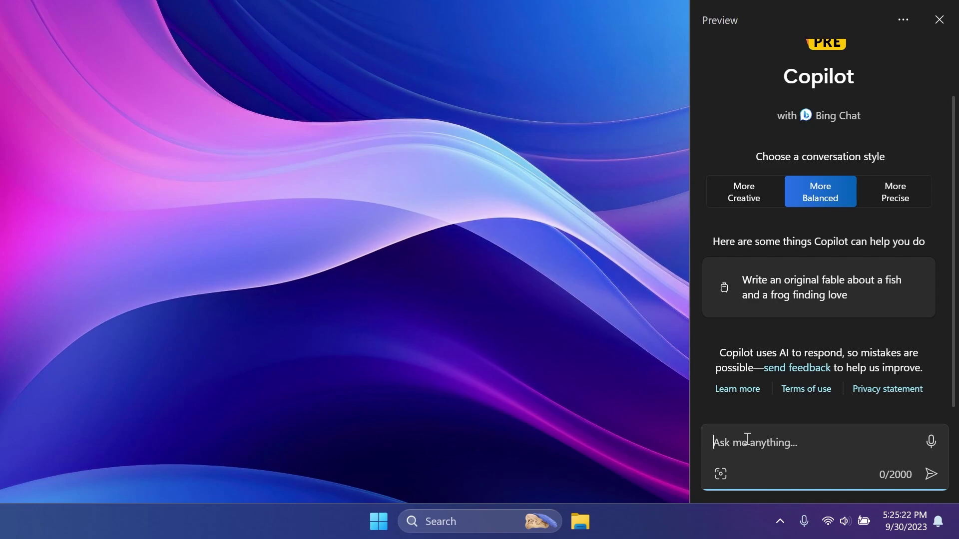
Step: Ask Copilot to 'open paint', then close the Paint window it launches
type("open paint")
key("Return")
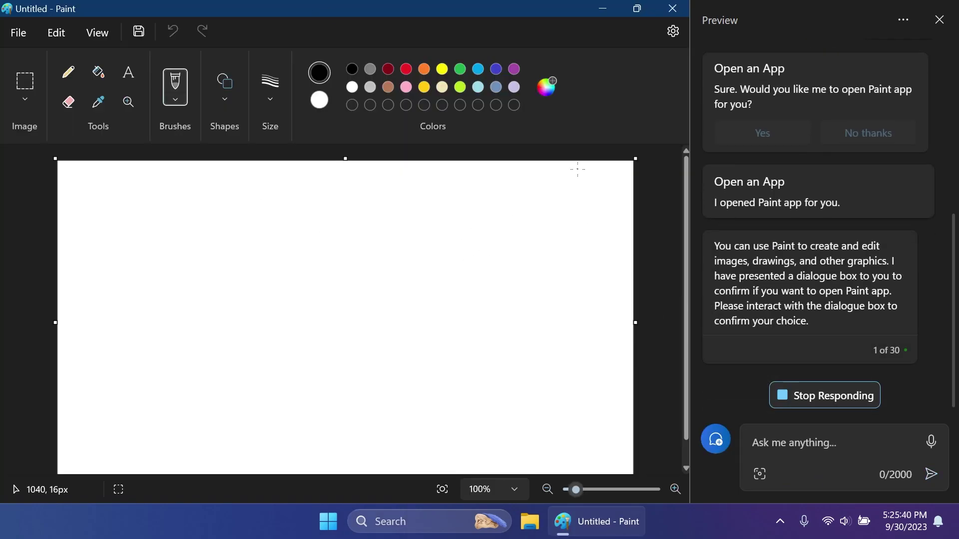
left_click(673, 9)
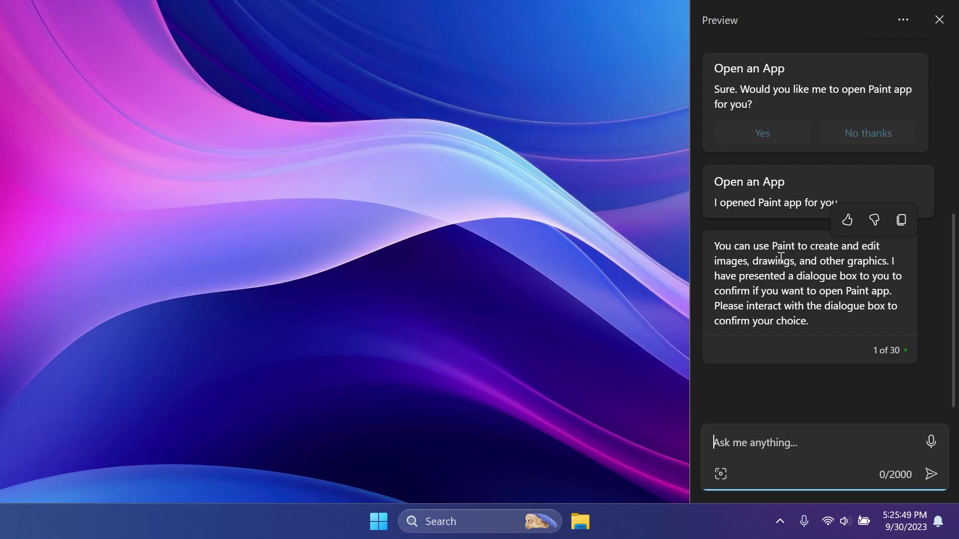
Step: Enter the prompt 'generate a blue sky' in Copilot's Ask box
type("im")
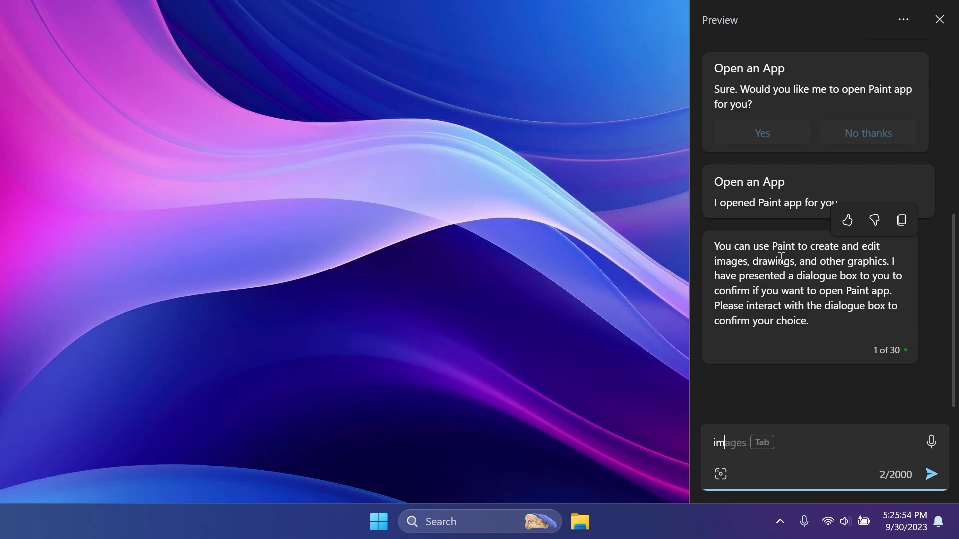
key("BackSpace")
key("BackSpace")
type("generate im")
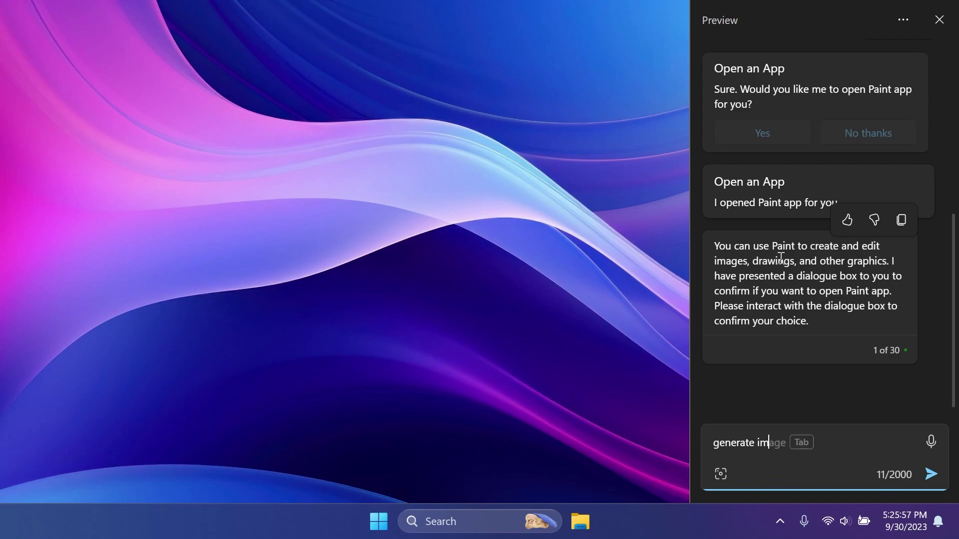
key("BackSpace")
key("BackSpace")
type("a blue sky")
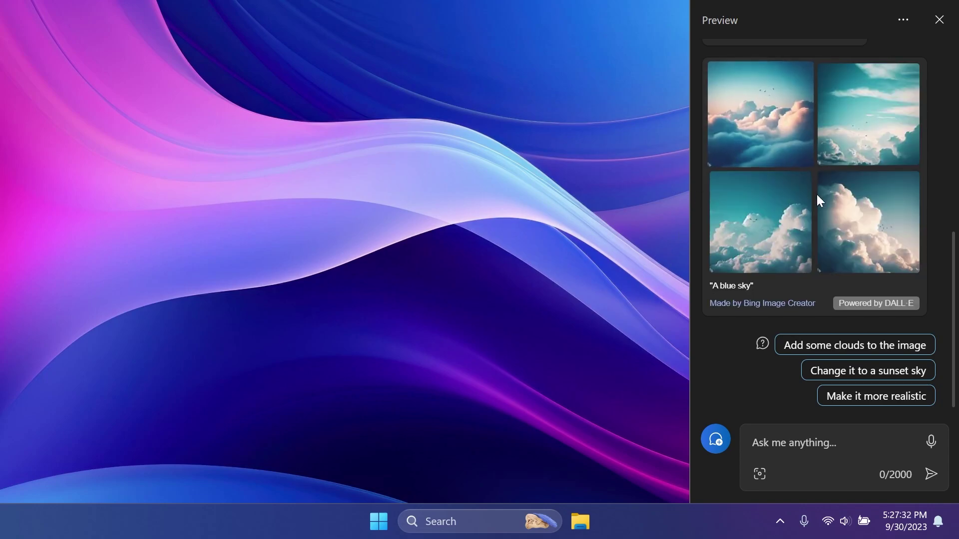
Step: Open the first generated blue sky image in Bing Image Creator
left_click(778, 126)
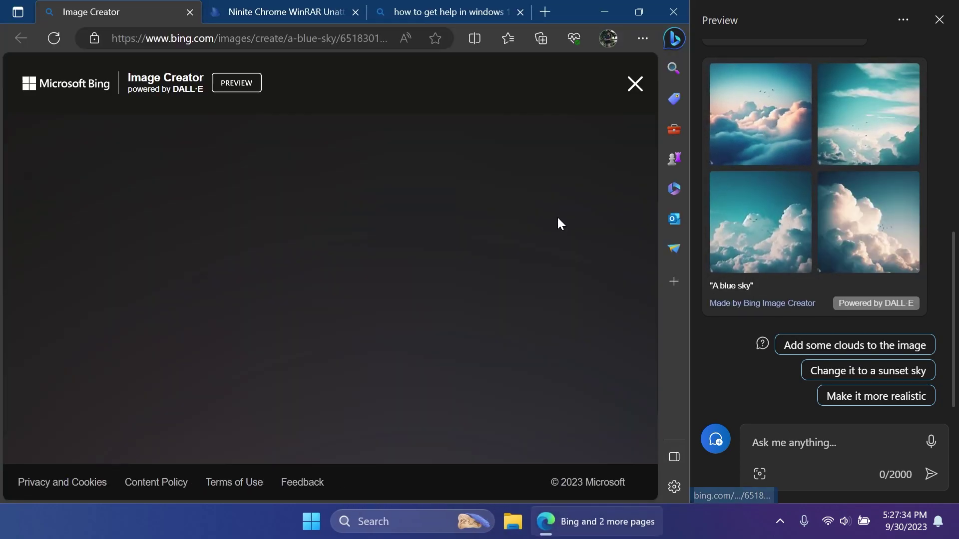